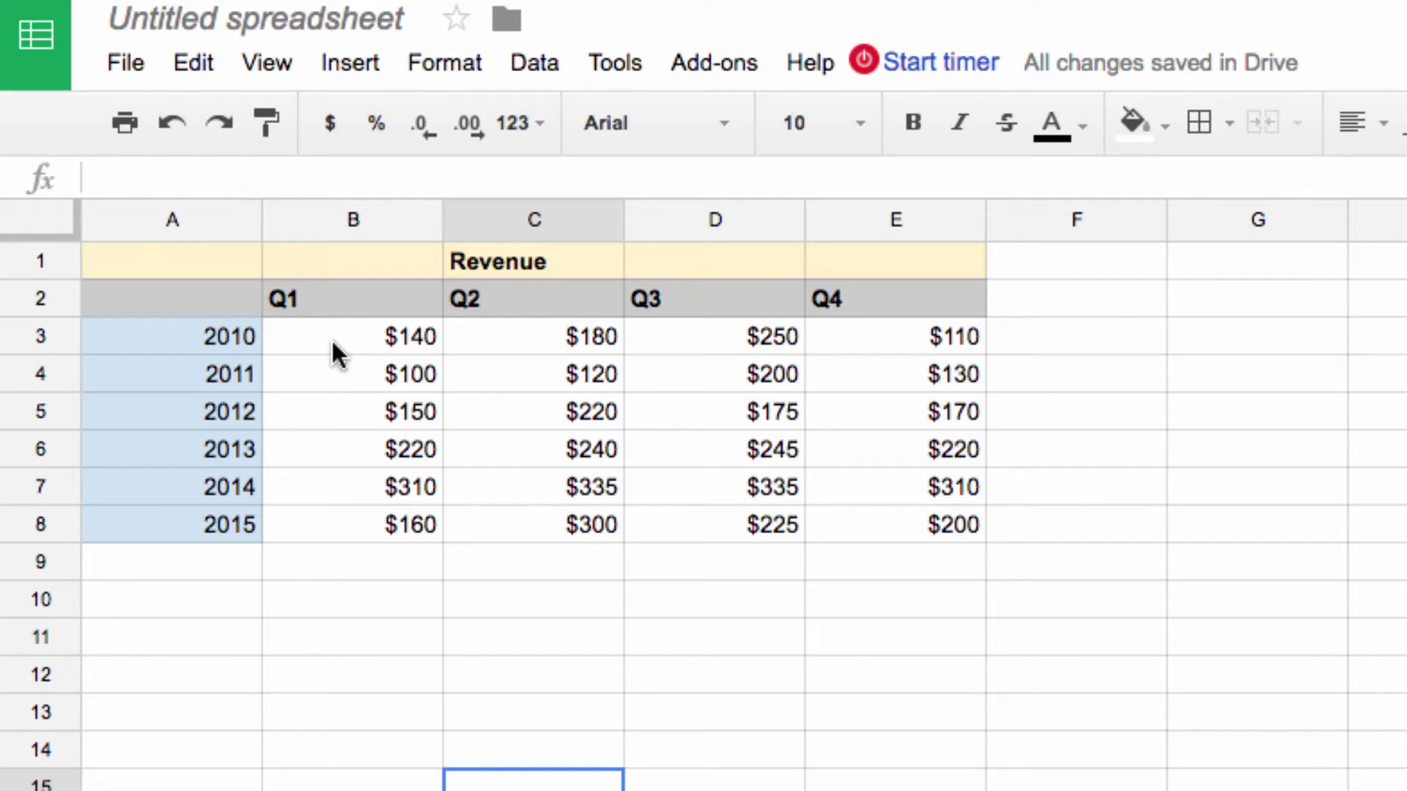
Select the revenue values B3:E8 and open the Conditional formatting rules panel
click(335, 349)
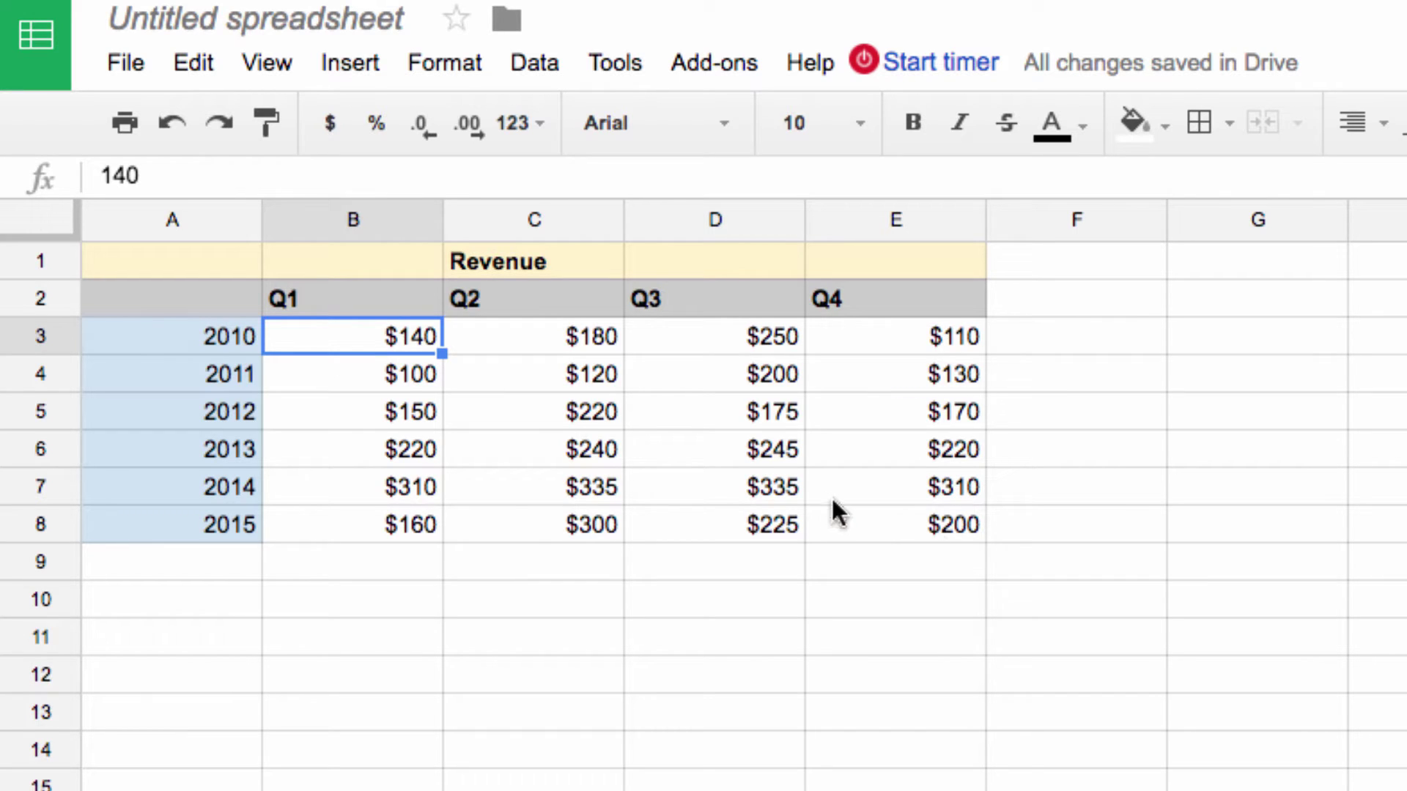
shift+click(949, 535)
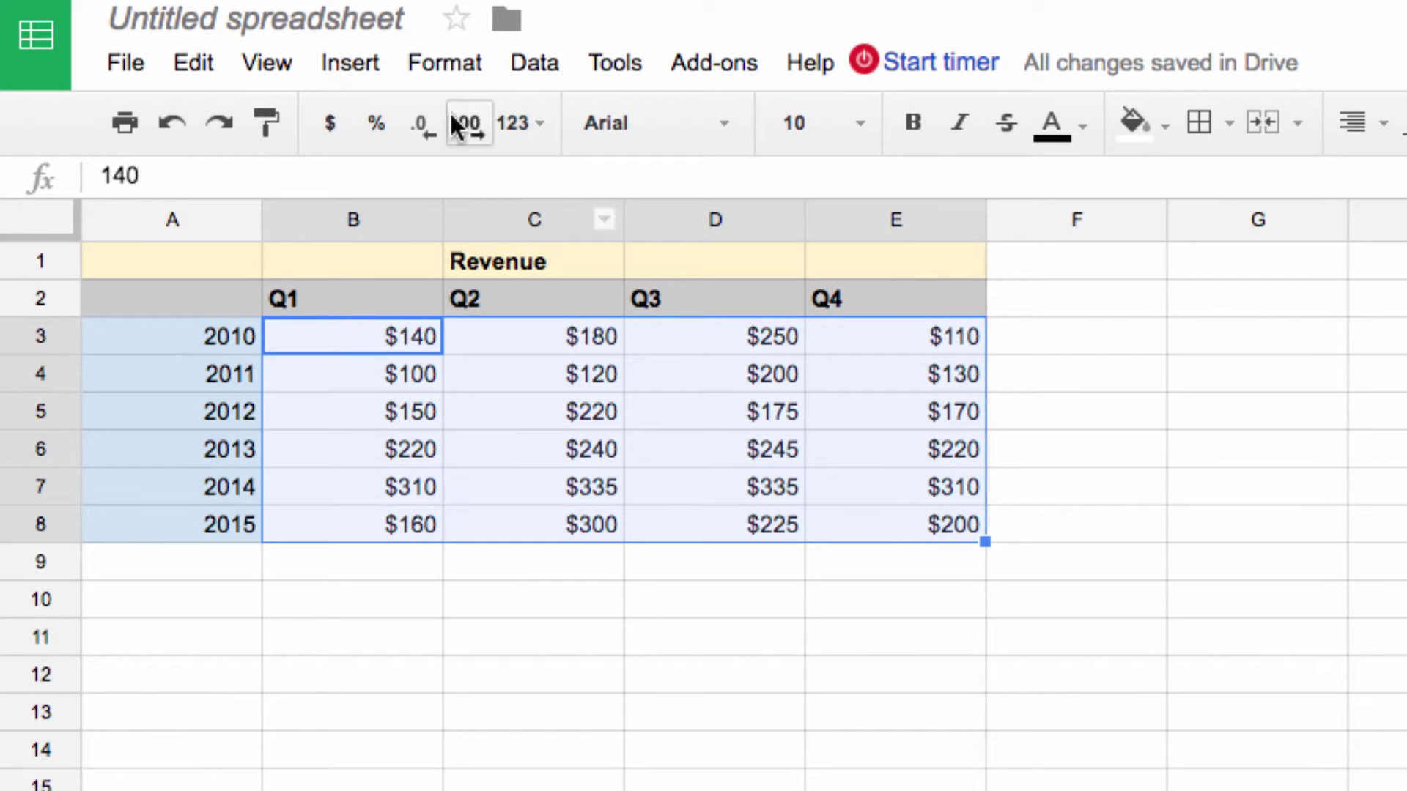
click(435, 68)
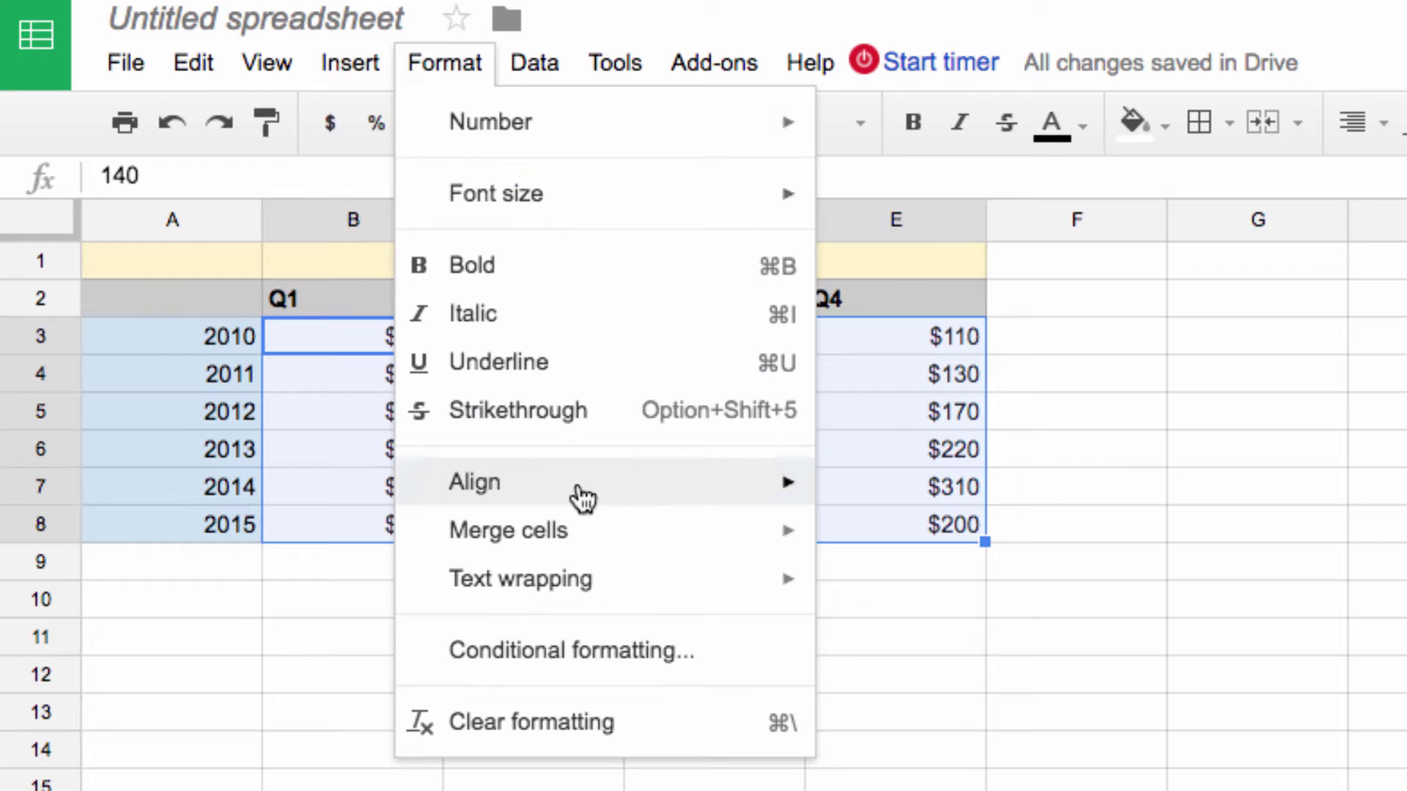
click(572, 650)
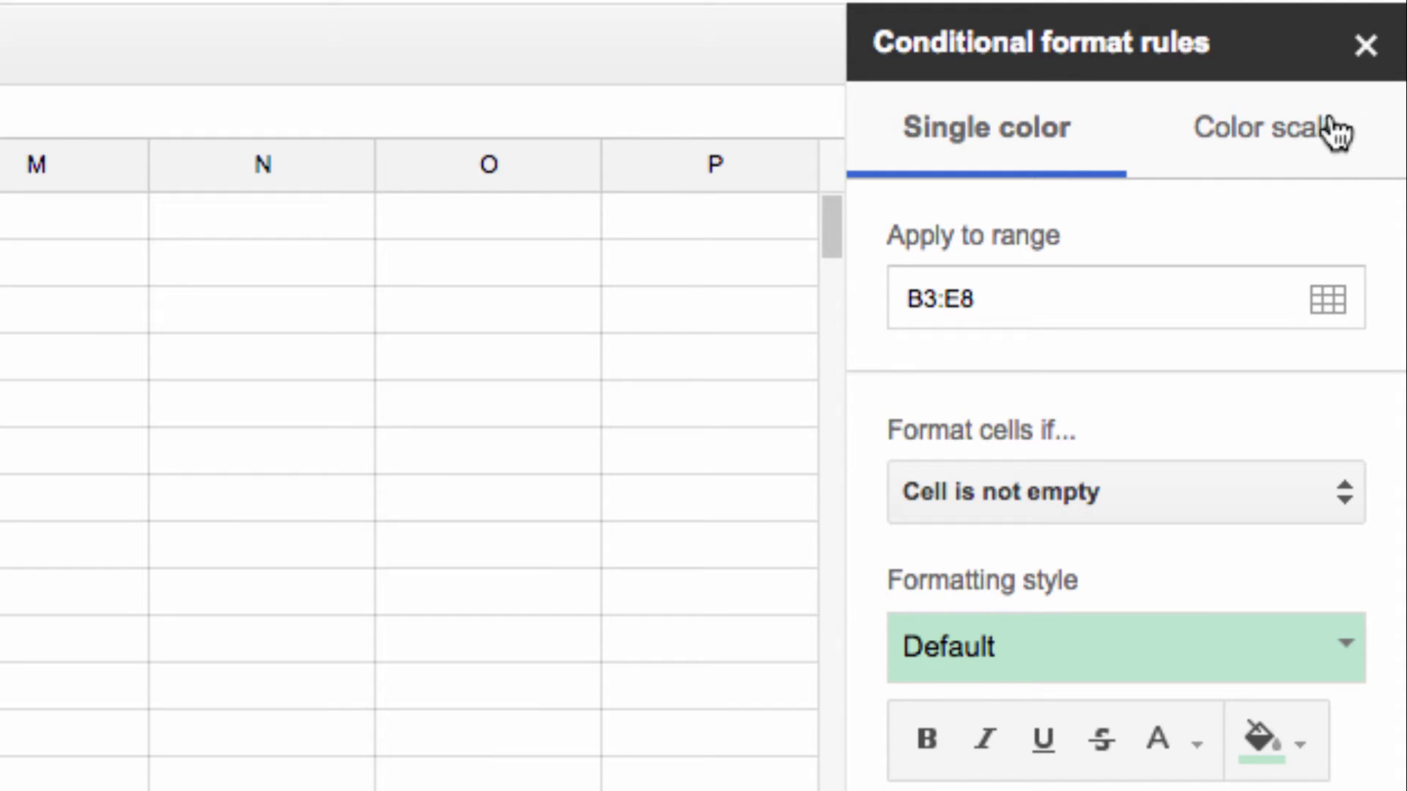
Make the rule a colour scale with a white minpoint and a 50th-percentile midpoint
click(1303, 154)
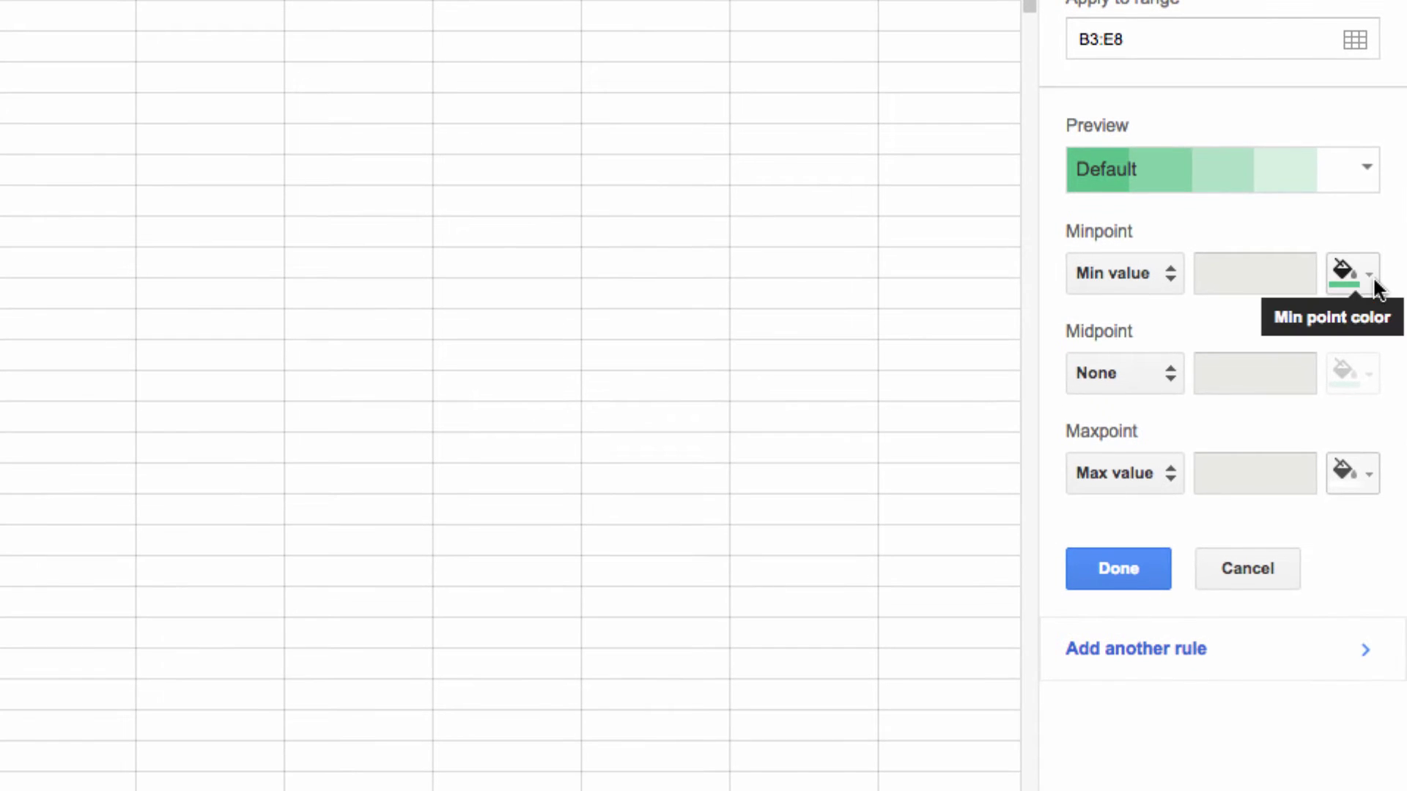
click(1372, 277)
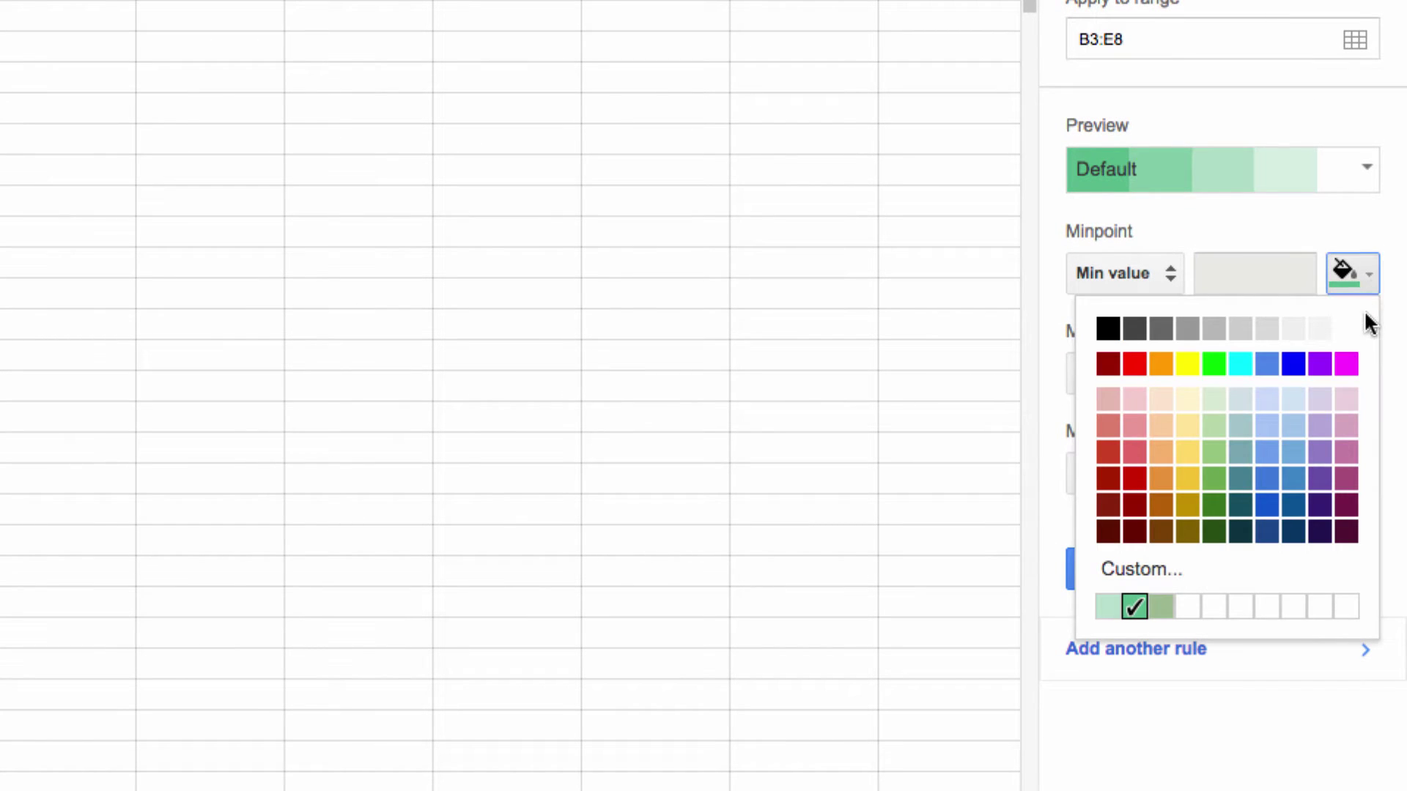
click(1349, 329)
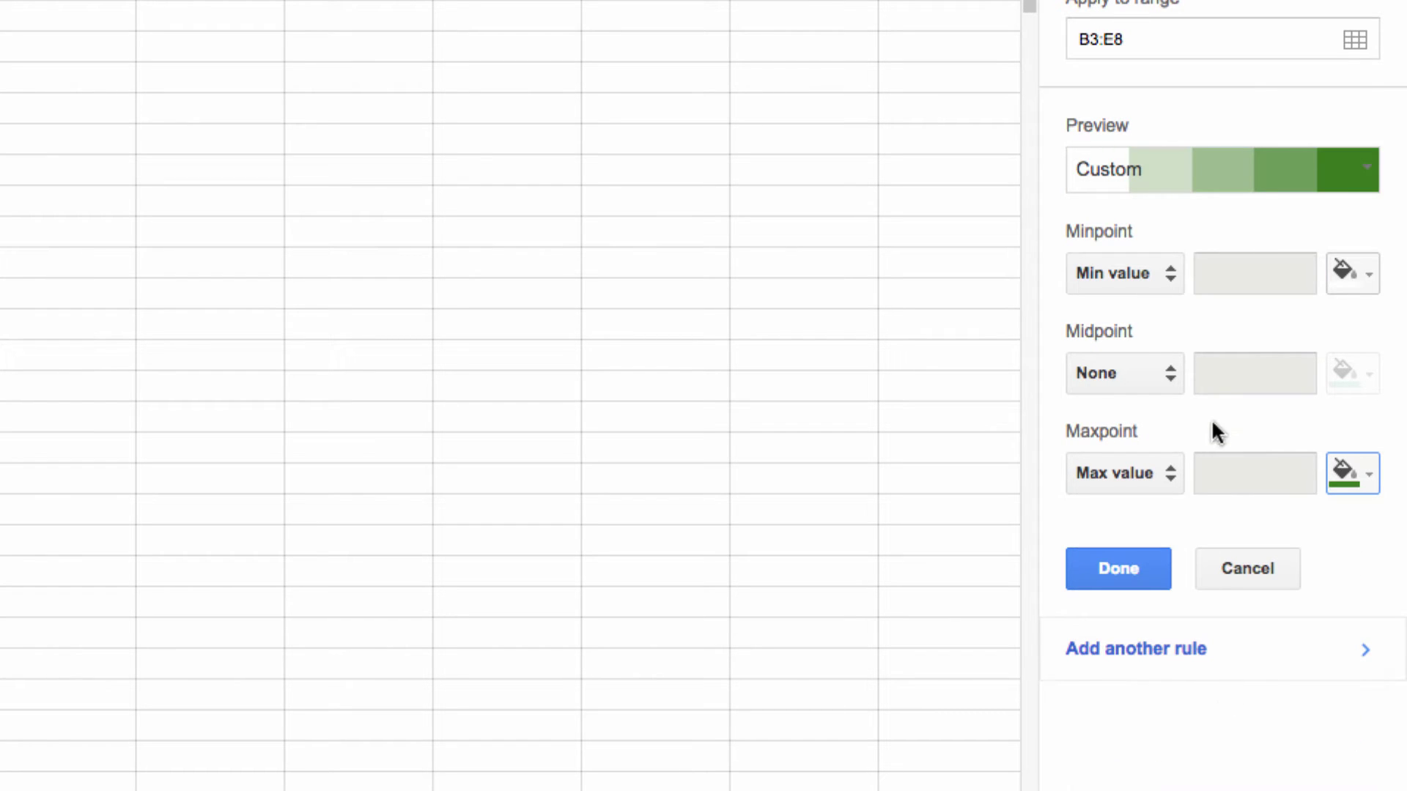
click(1169, 375)
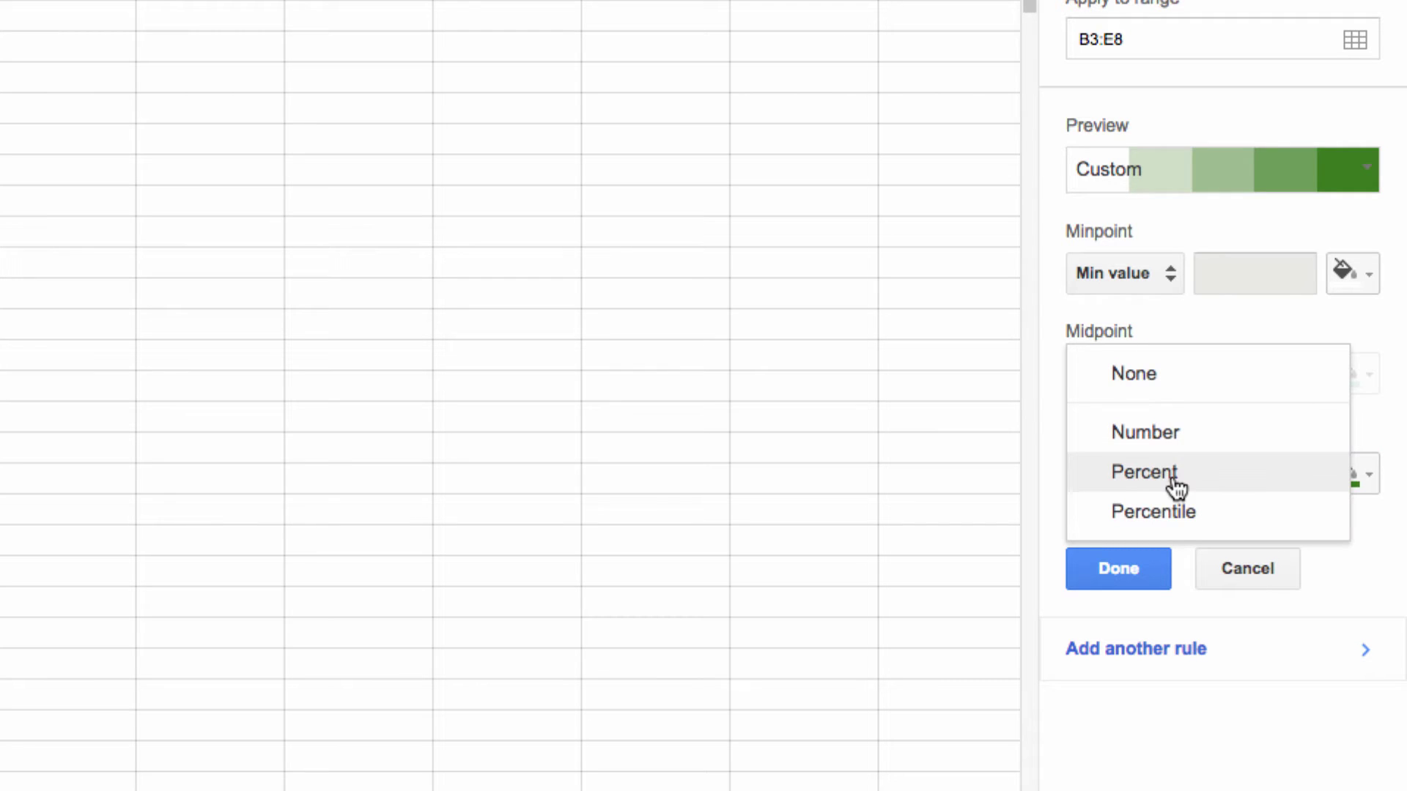
click(1175, 516)
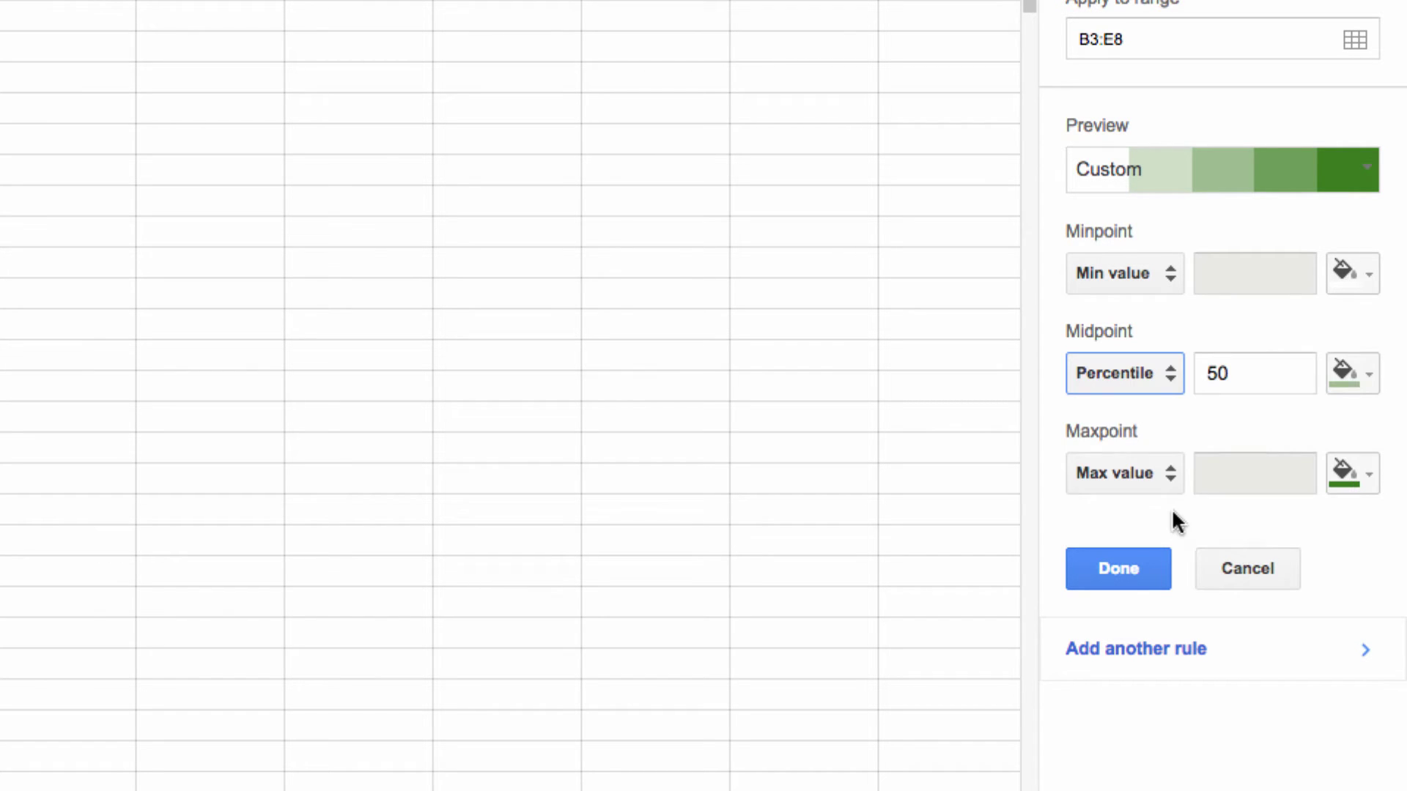
click(1117, 568)
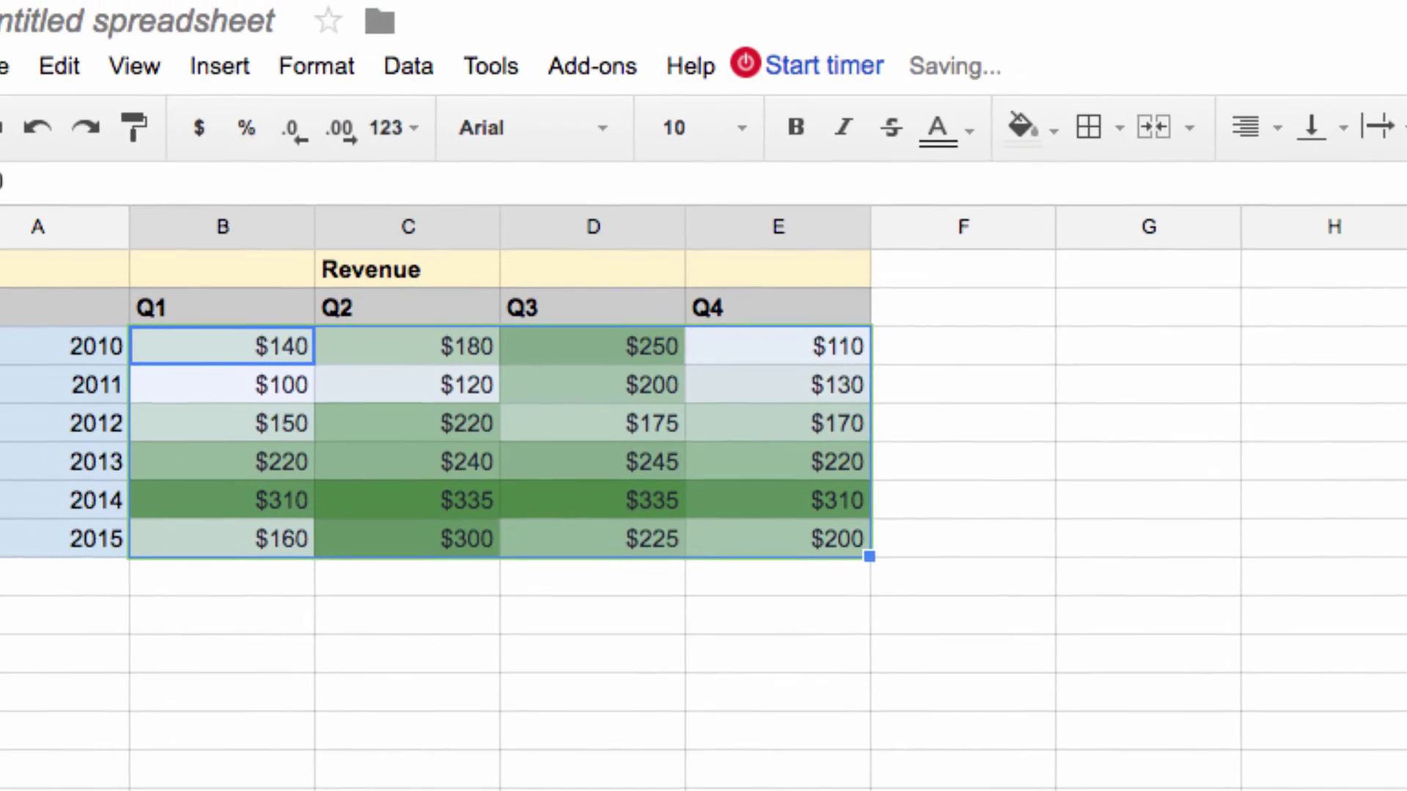
click(497, 665)
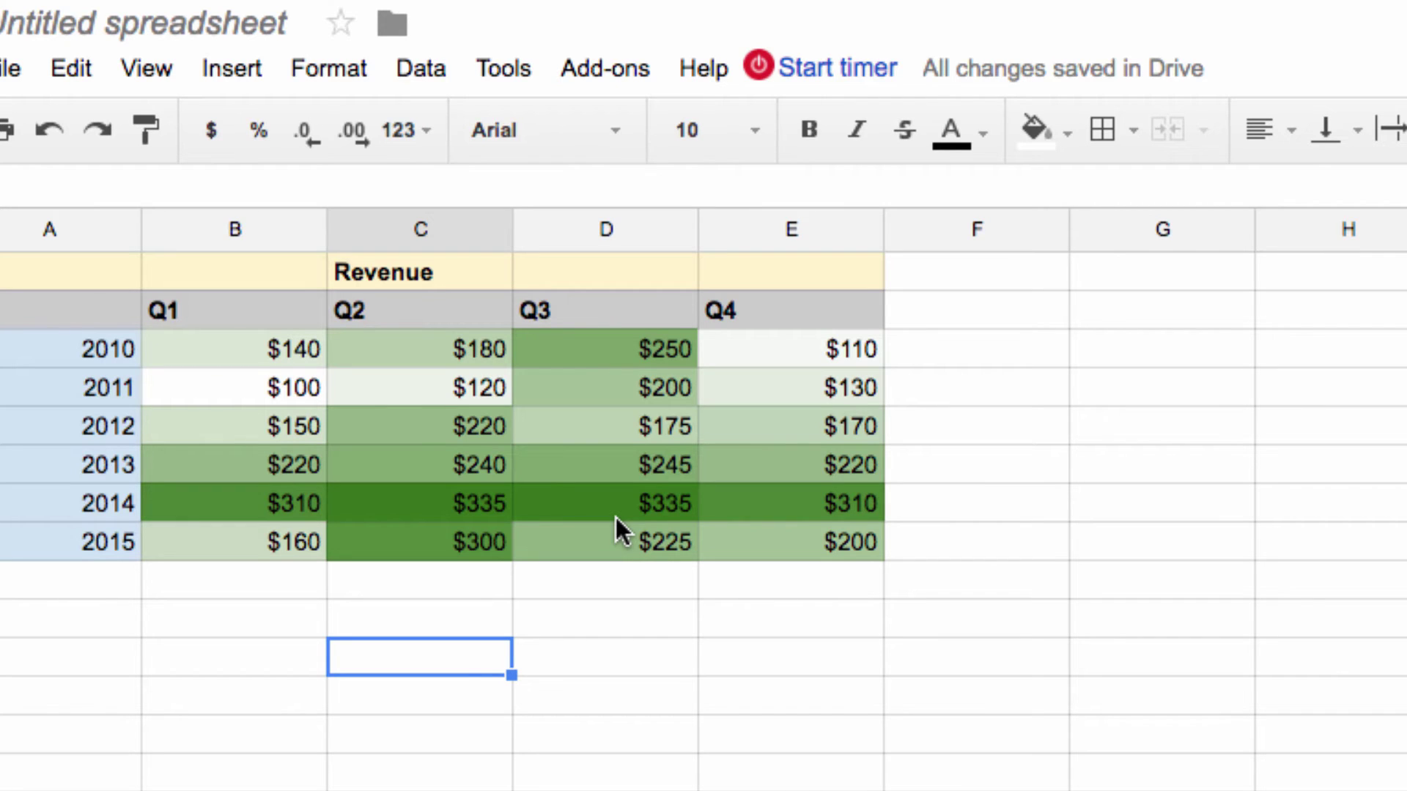
Add a new conditional formatting rule for the revenue values B3:E8
click(214, 360)
shift+click(843, 543)
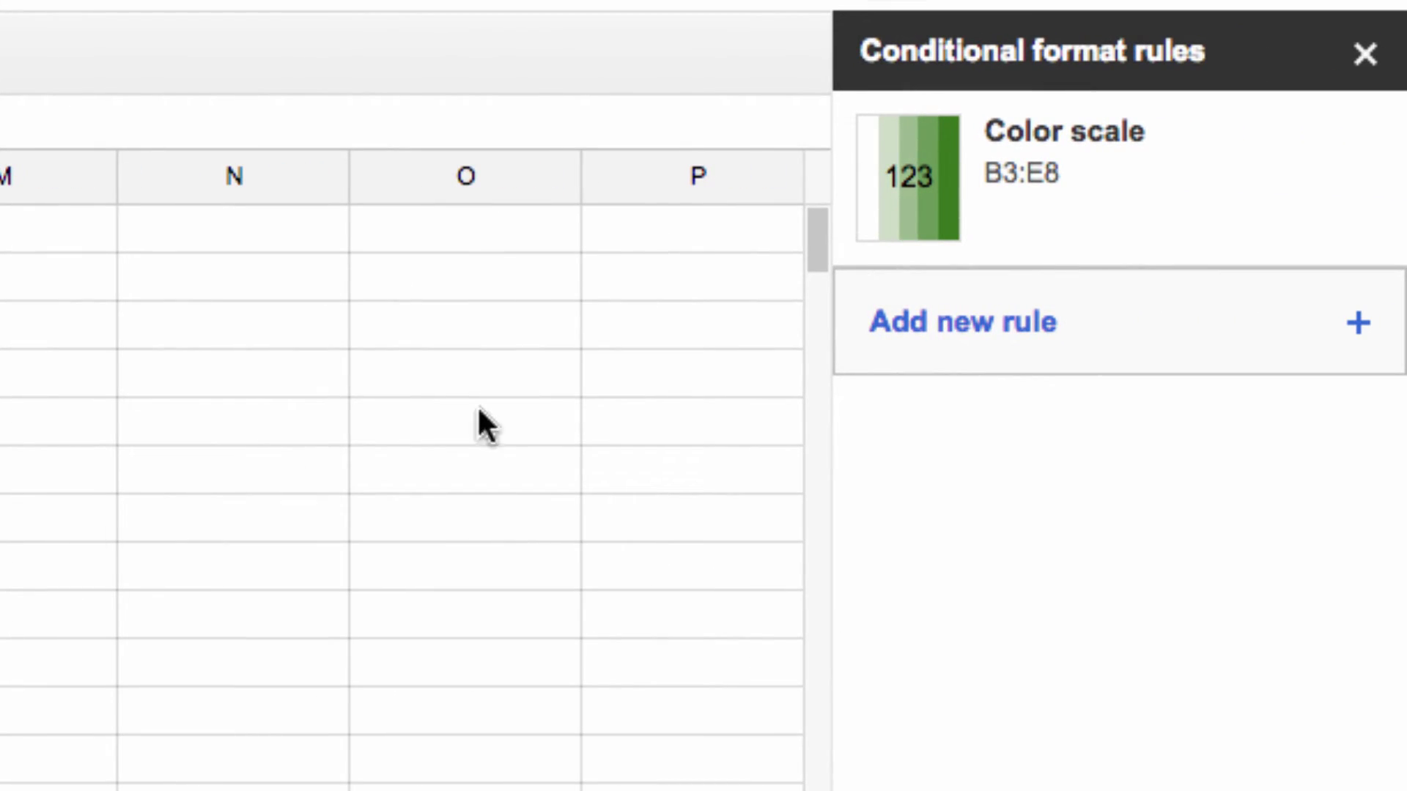
click(1015, 352)
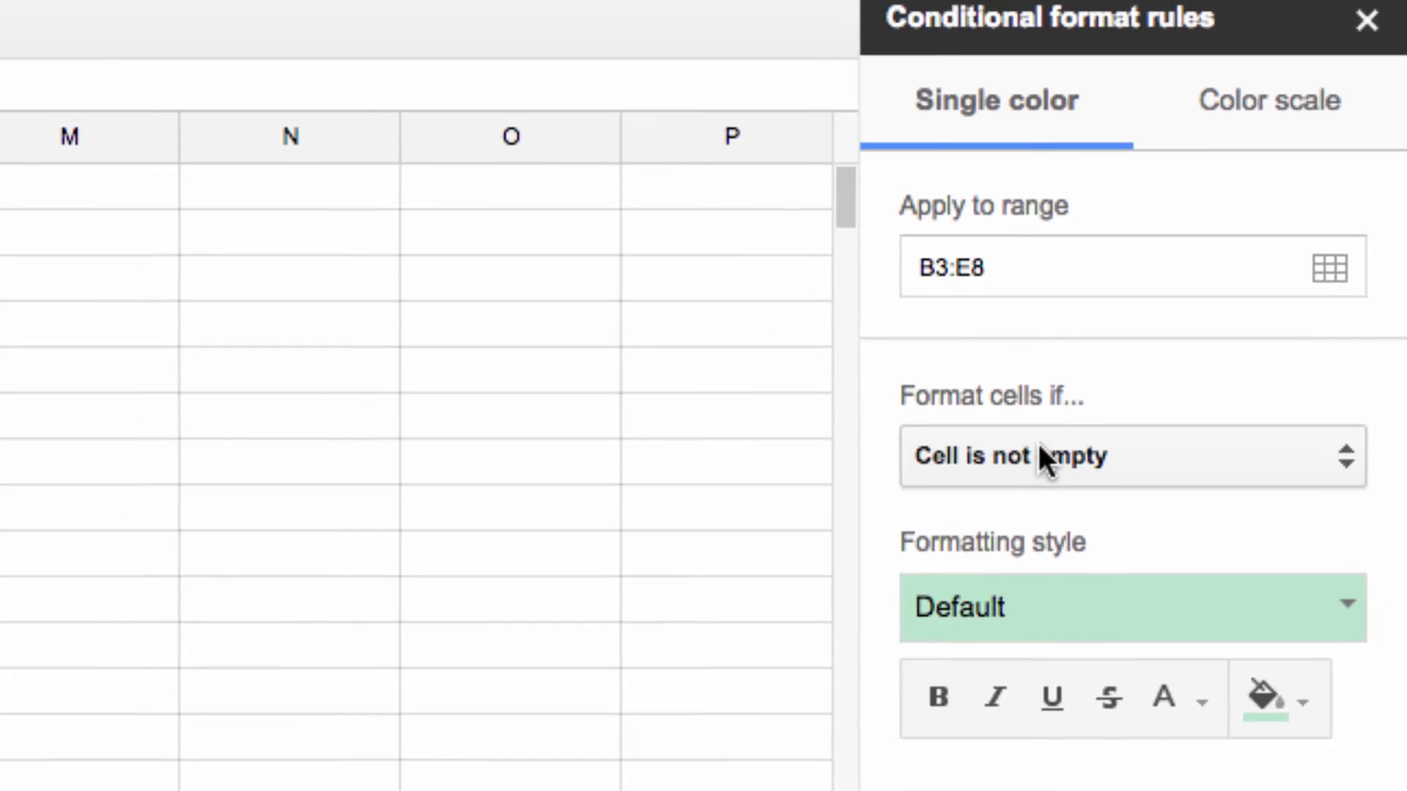
Set the rule to format values greater than 300 in bold
click(1039, 455)
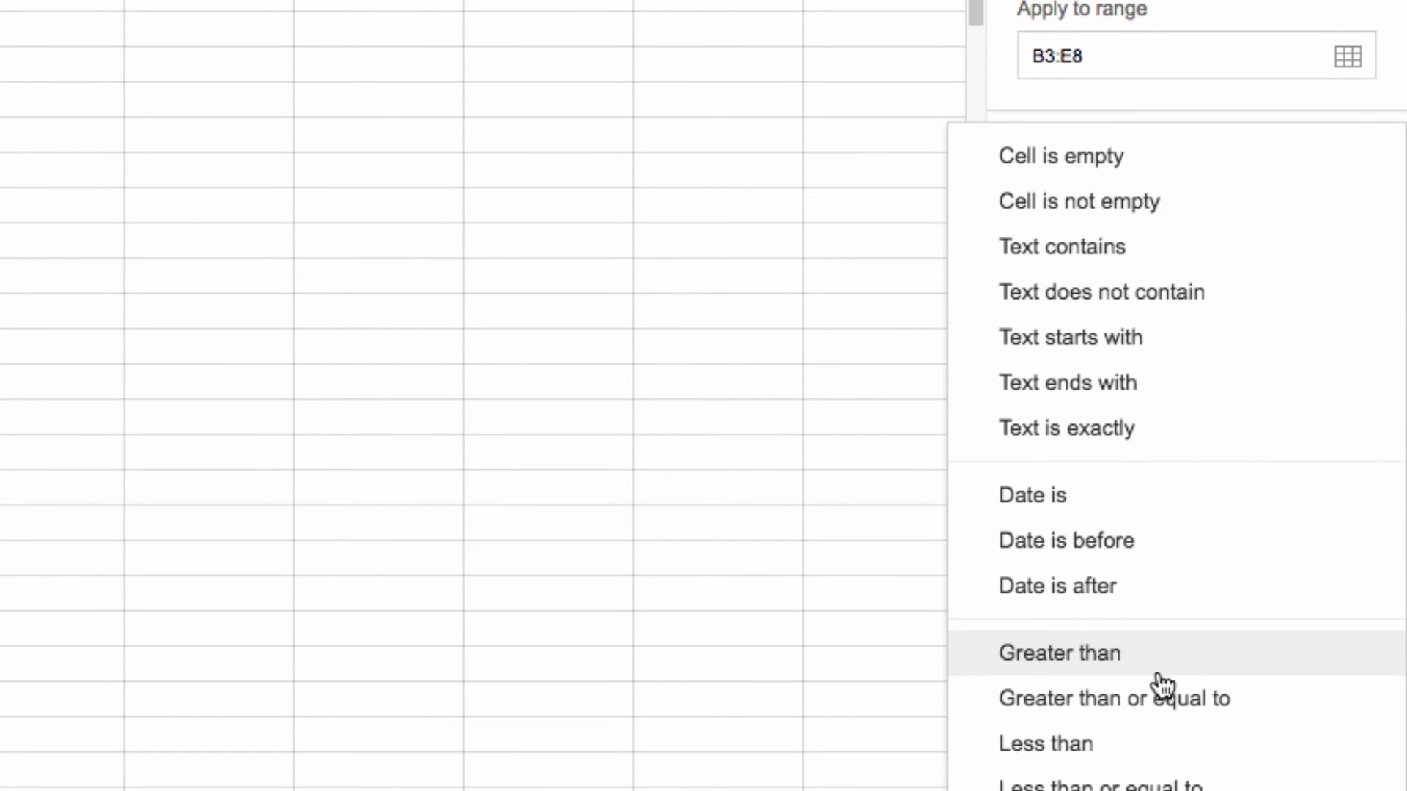
click(1165, 653)
click(1116, 259)
text(300)
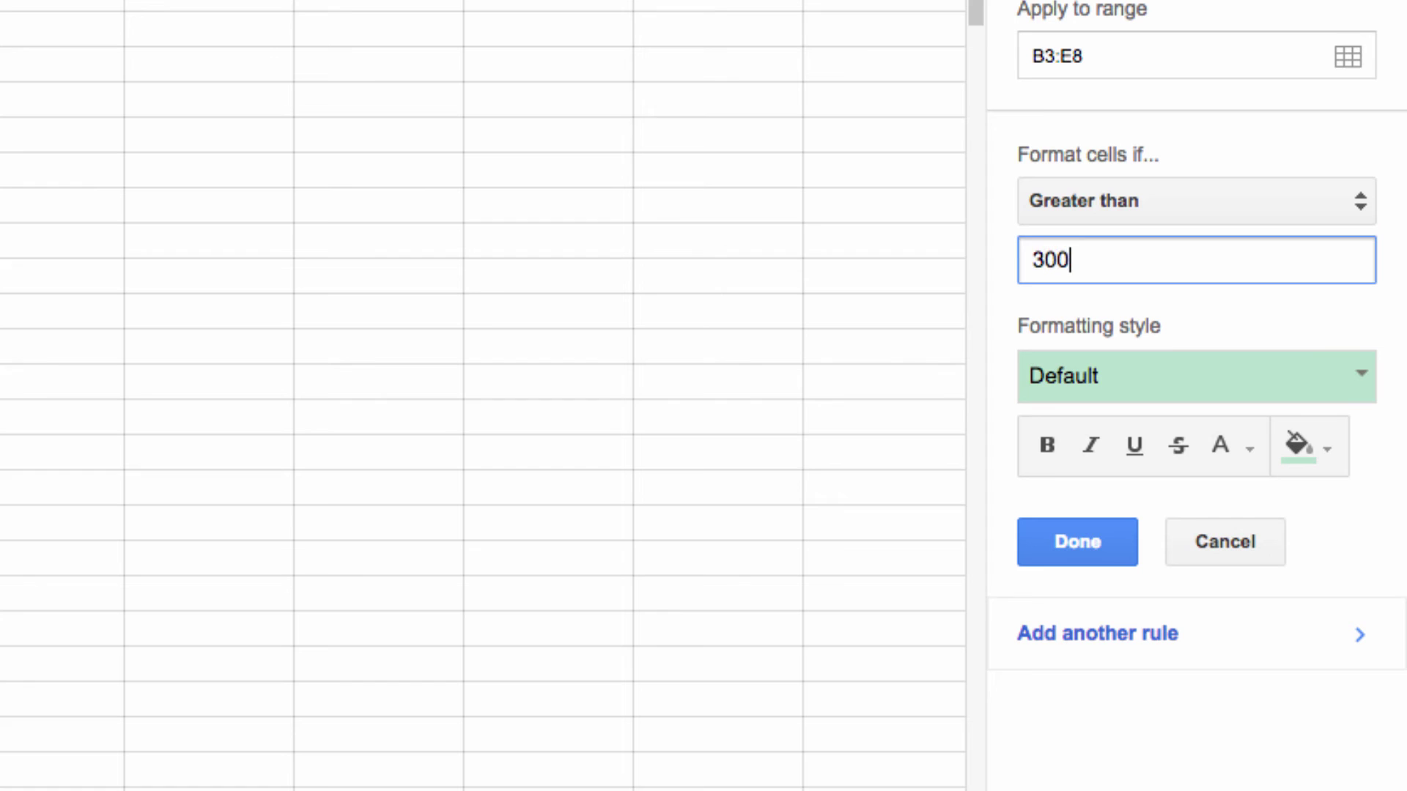
click(1037, 454)
click(1089, 538)
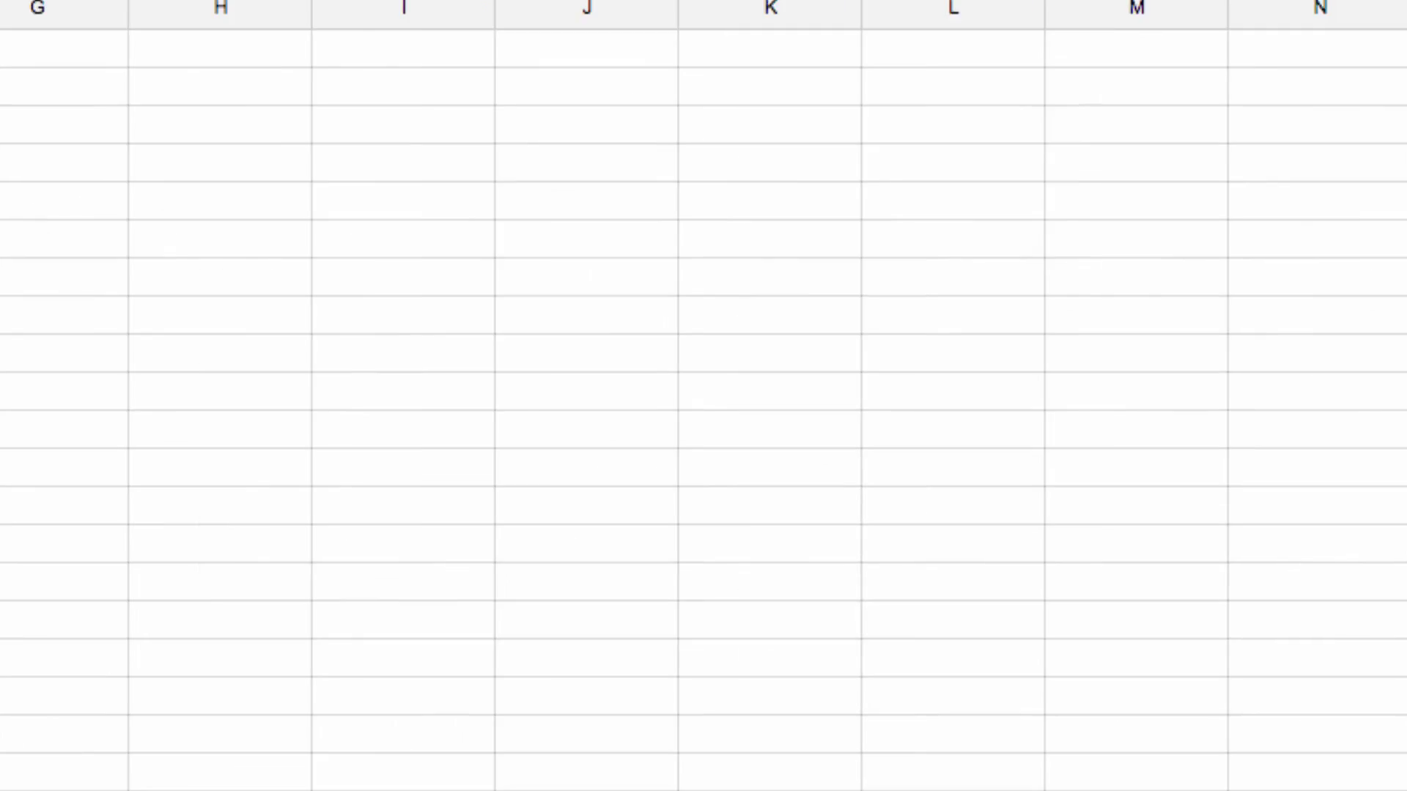